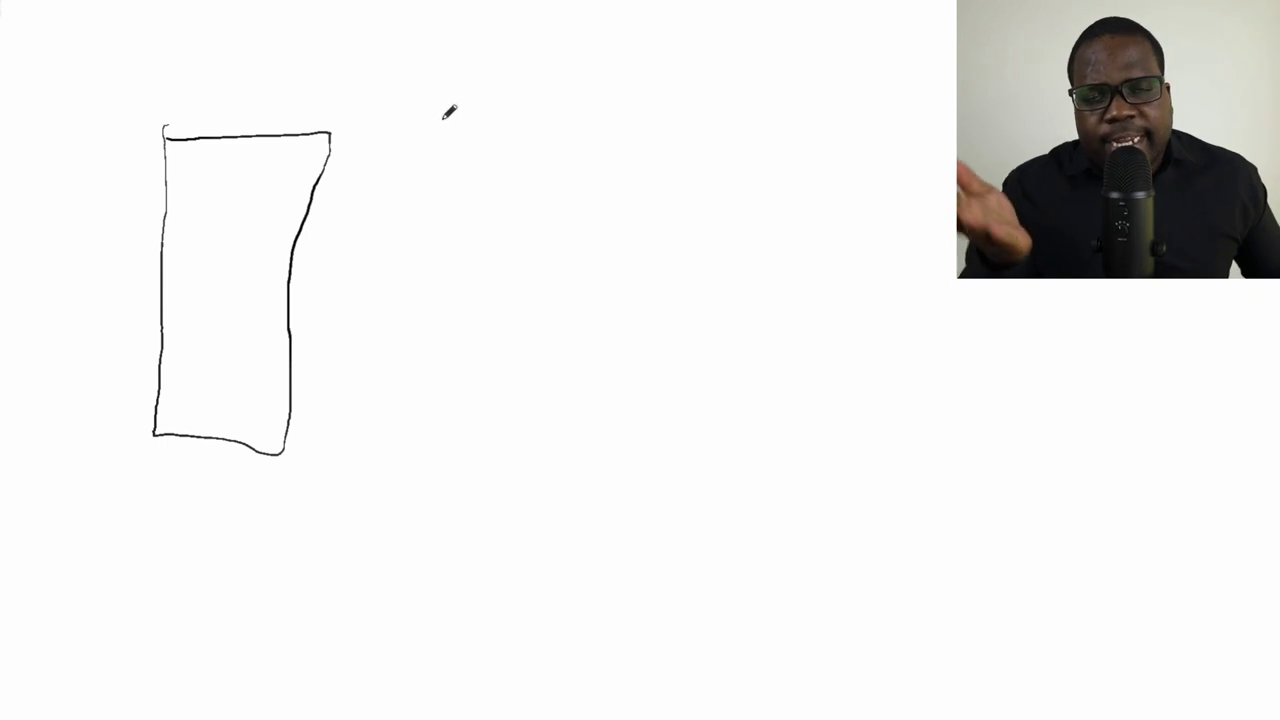
Sketch two inner boxes in the tall rectangle and link the third box to a new box
mouse_move(196, 165)
mouse_down()
mouse_move(225, 197)
mouse_move(226, 165)
mouse_up()
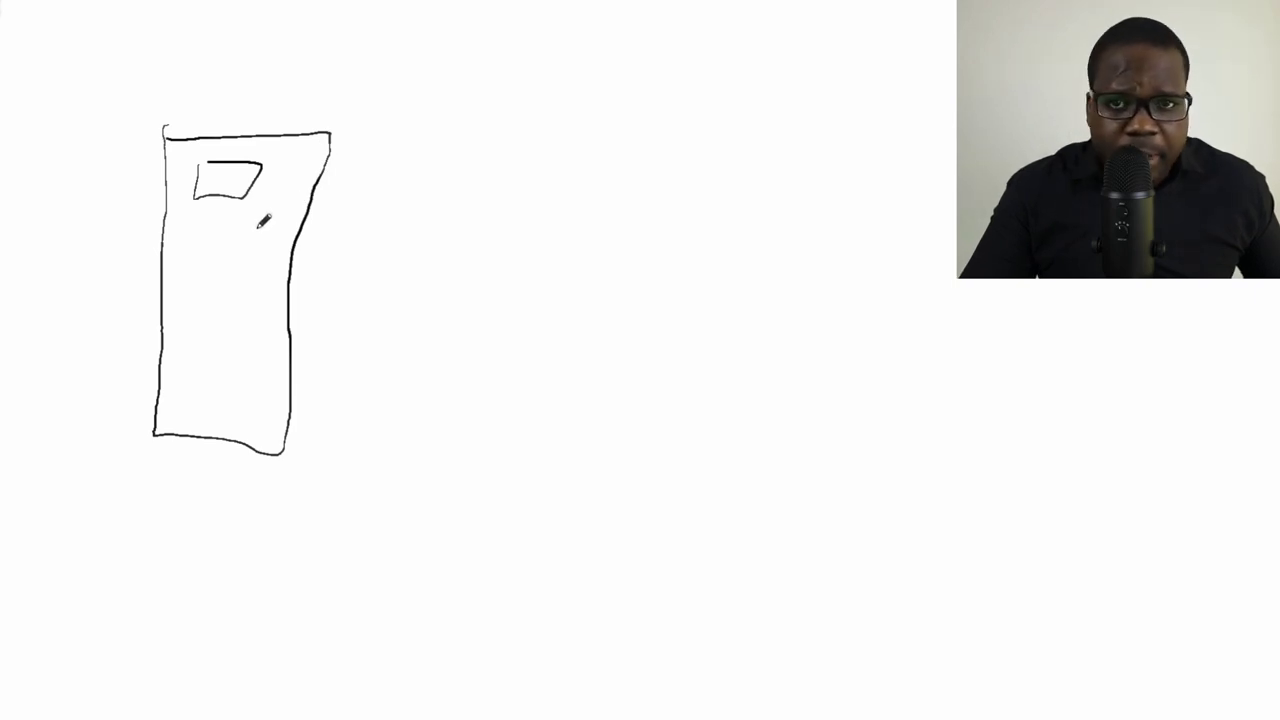
drag(196, 226, 199, 222)
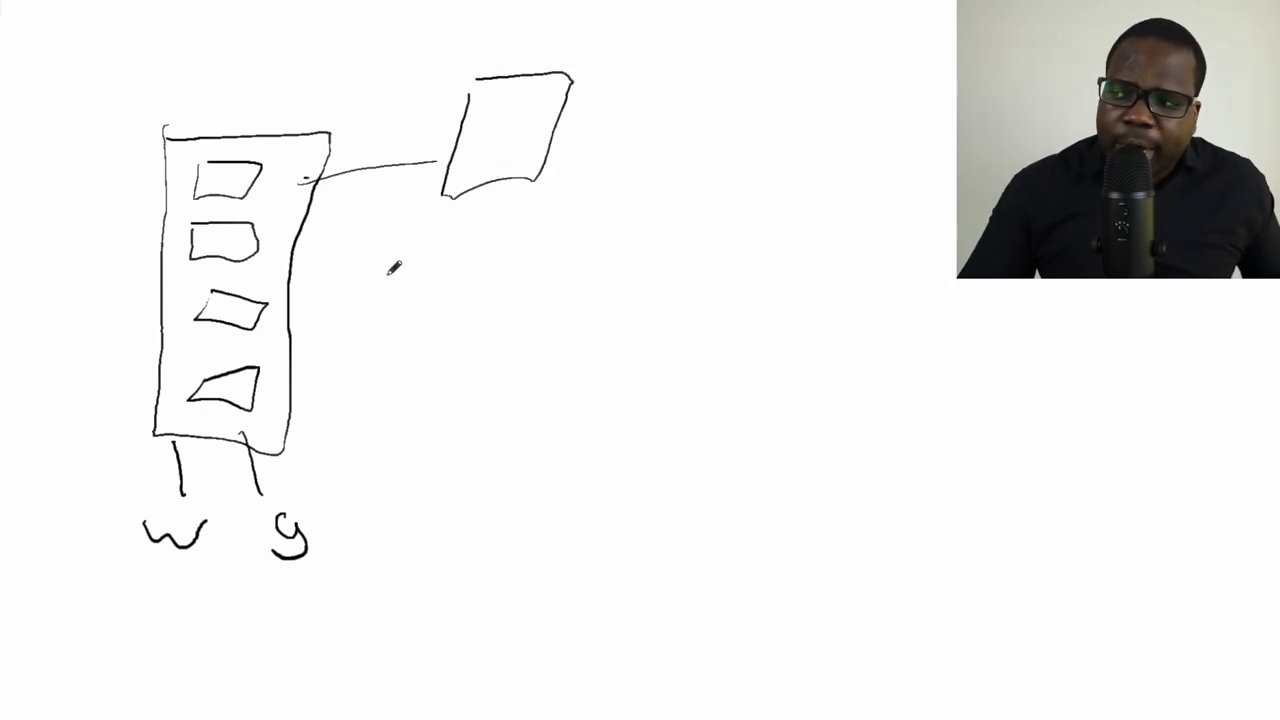
mouse_move(266, 298)
mouse_down()
mouse_move(410, 291)
mouse_move(492, 372)
mouse_move(424, 260)
mouse_up()
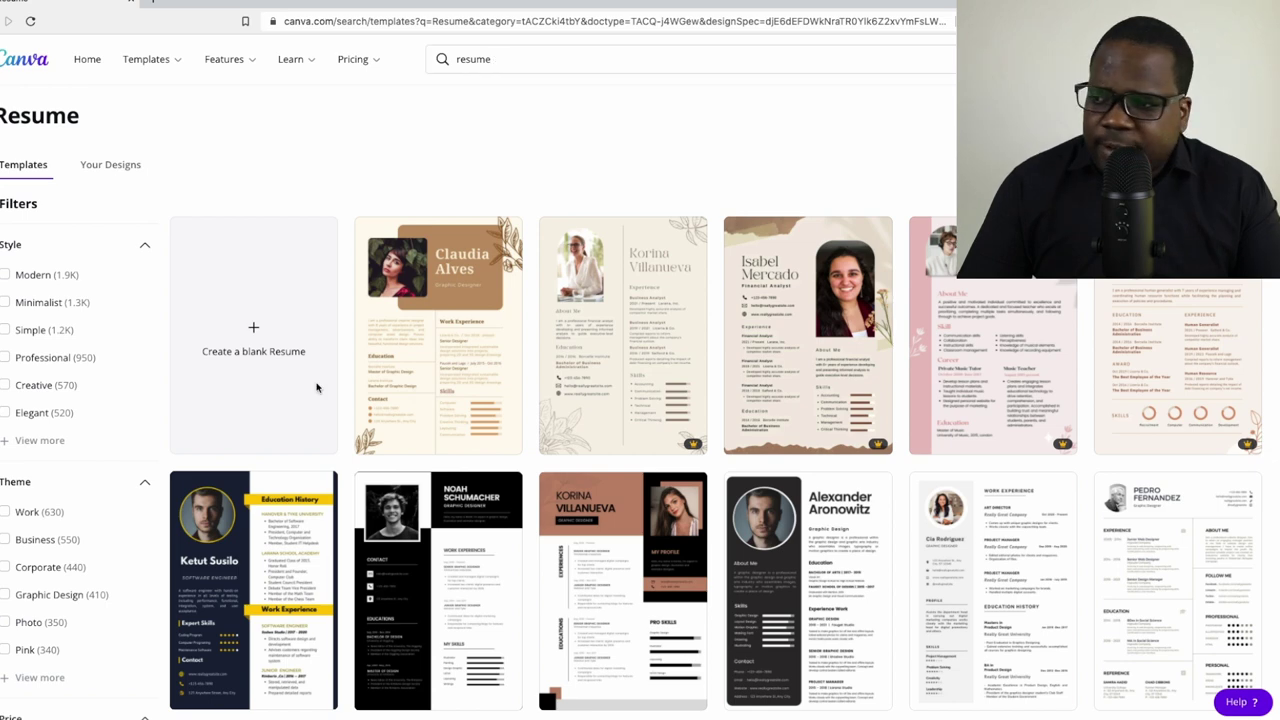
Scroll down through the resume template results grid and back up
scroll(314, 414, down, 3)
scroll(314, 414, up, 2)
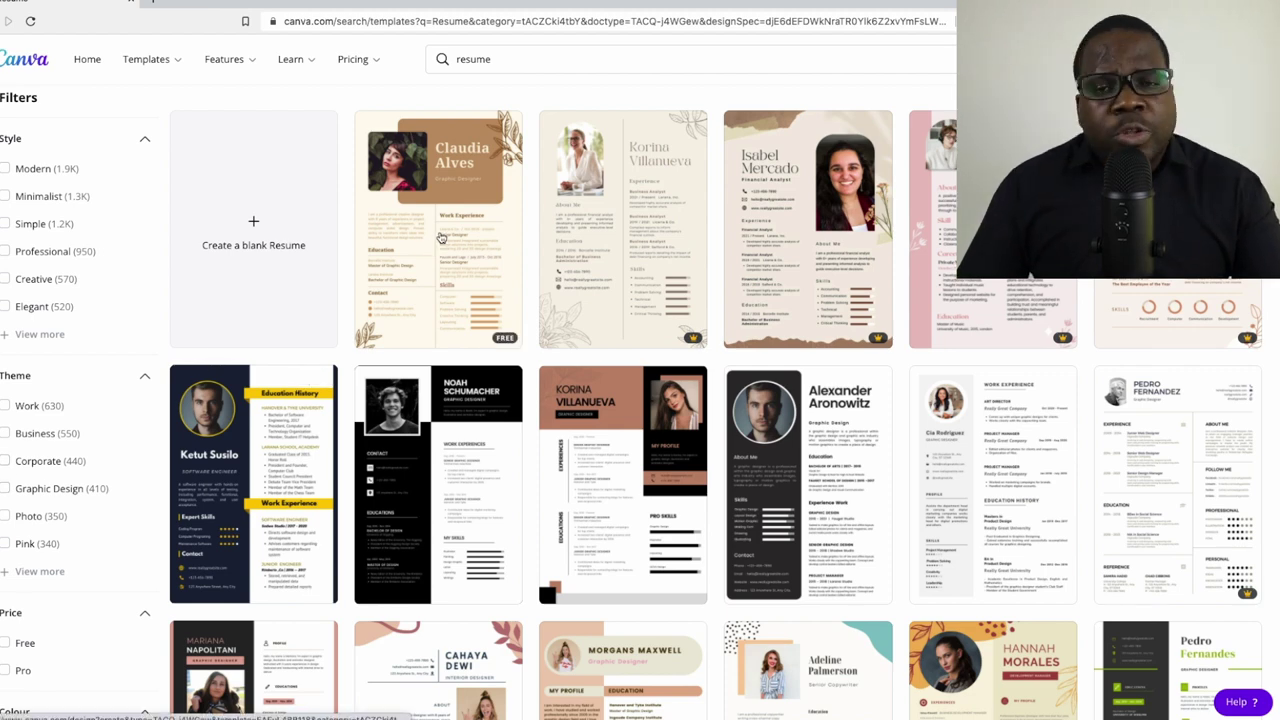
Create a blank A4 resume design and return to its Untitled design tab
click(216, 213)
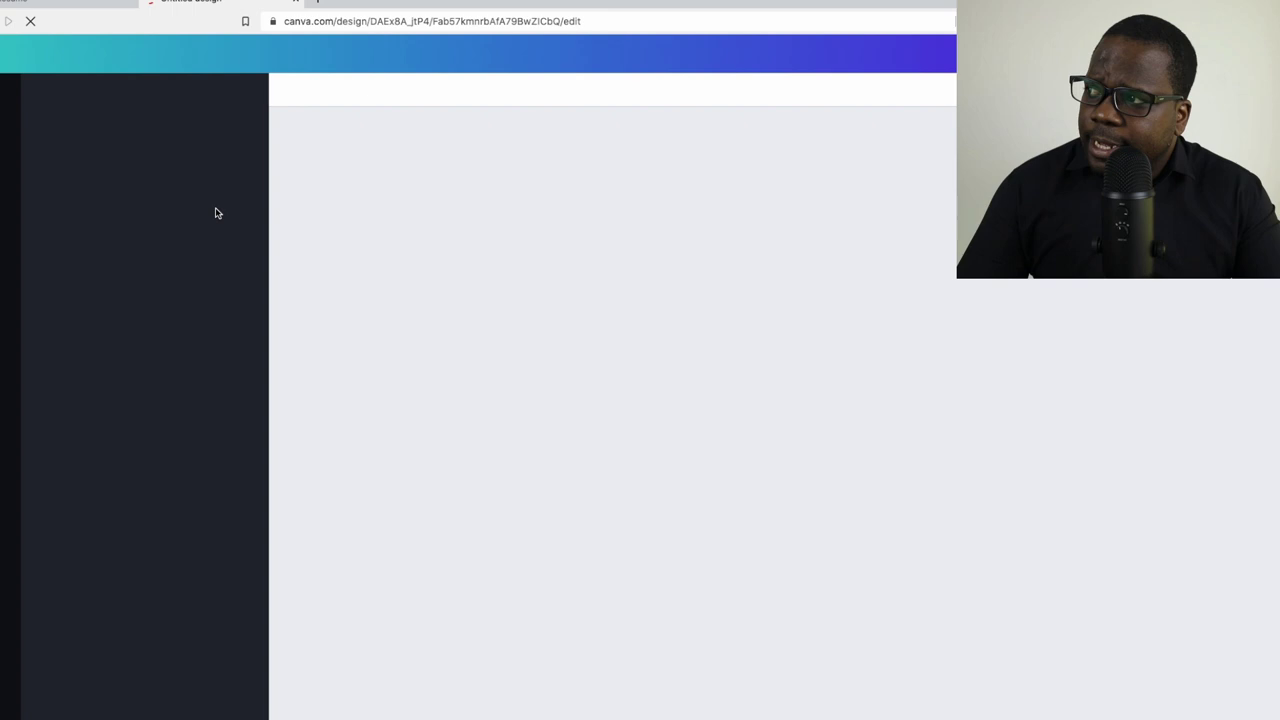
click(82, 7)
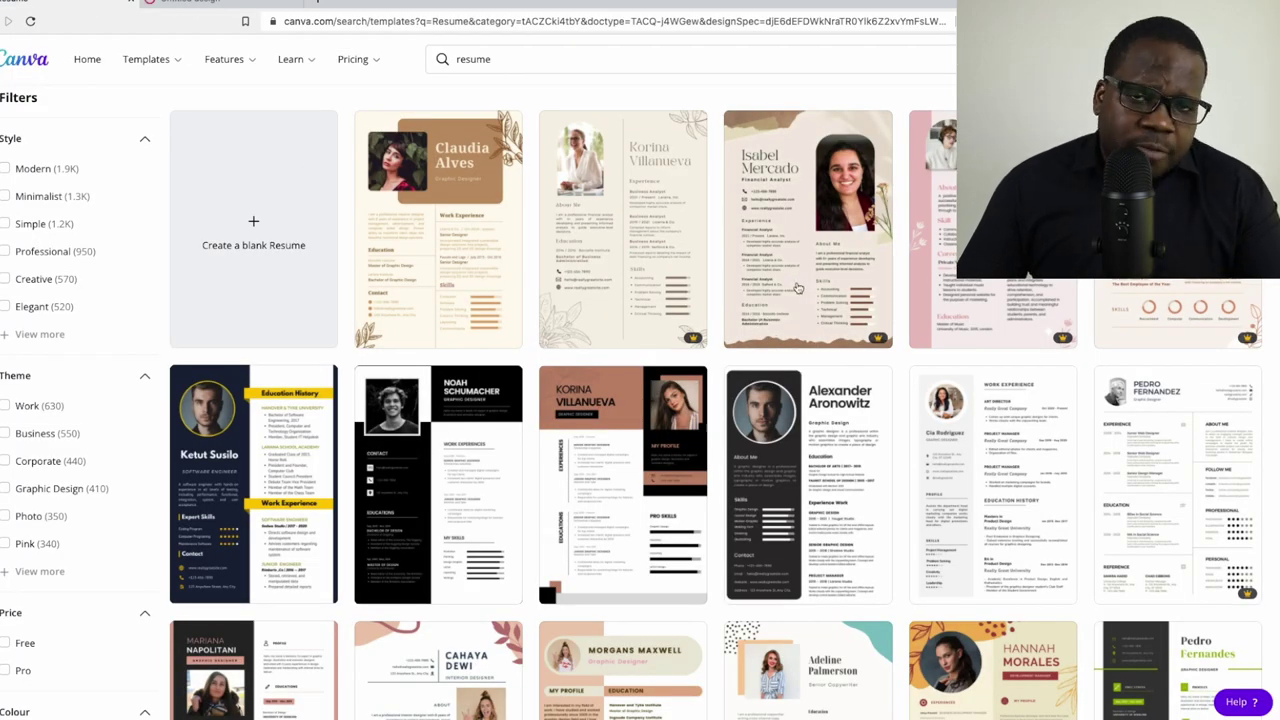
mouse_move(807, 229)
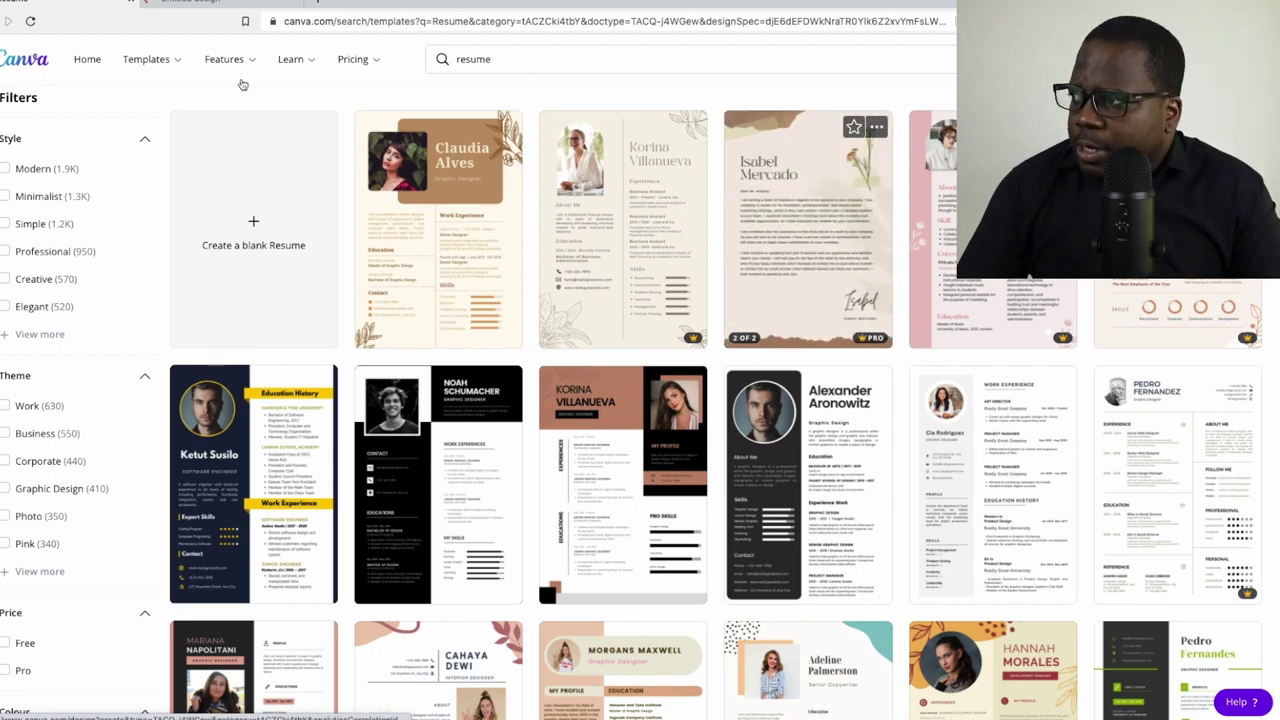
click(224, 2)
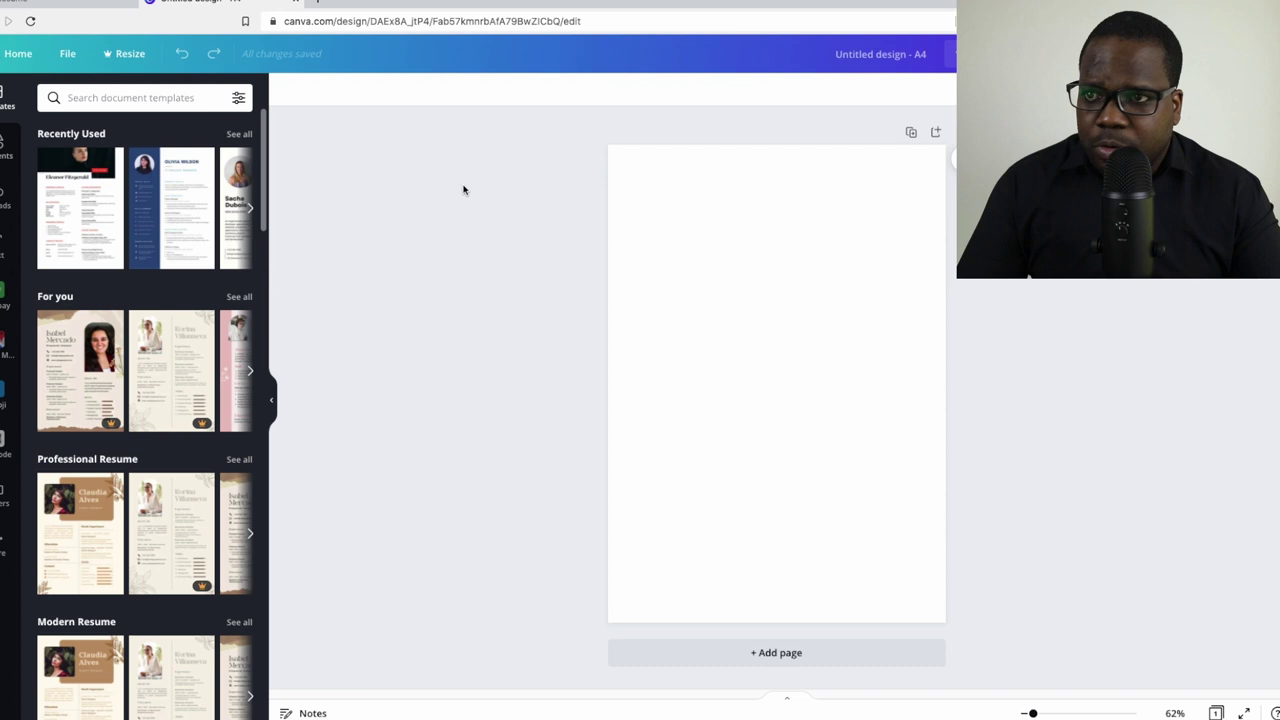
Scroll the Templates panel down to the Claudia Alves Professional Resume template
scroll(175, 354, down, 3)
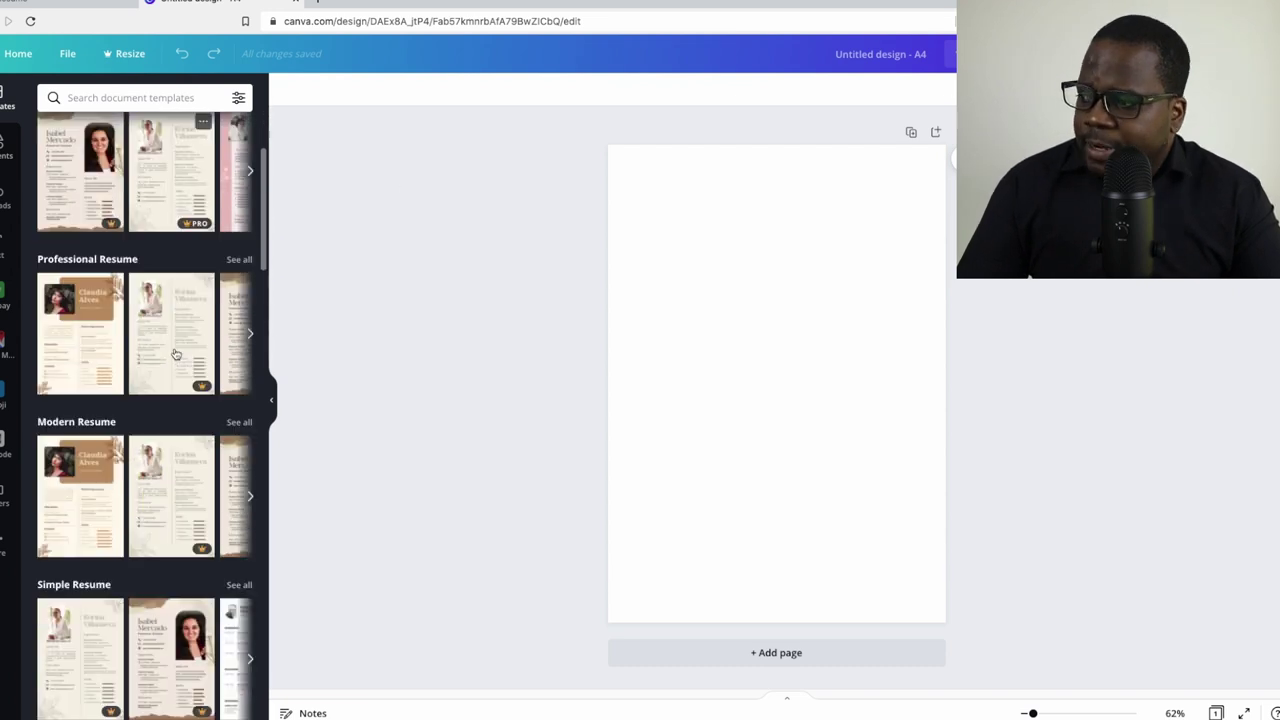
scroll(175, 354, down, 2)
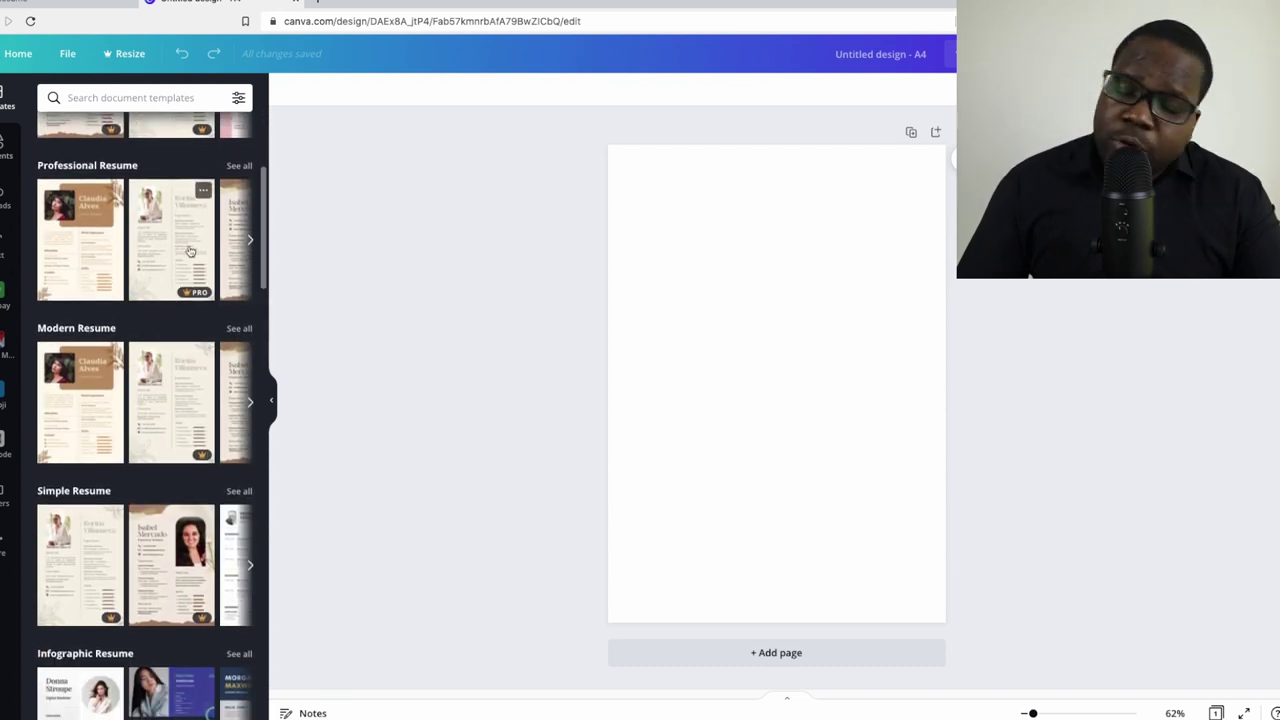
mouse_move(80, 333)
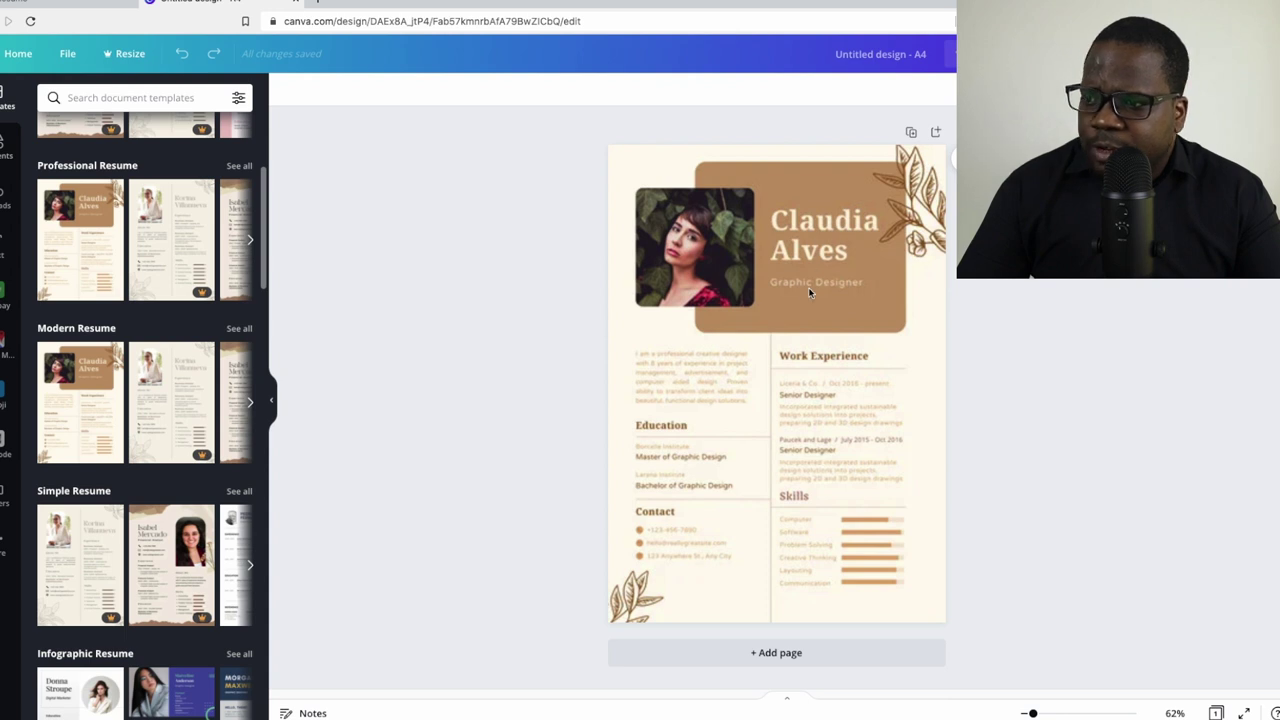
Select the Claudia Alves resume page and duplicate it with Ctrl+D into Page 2
click(754, 372)
click(730, 316)
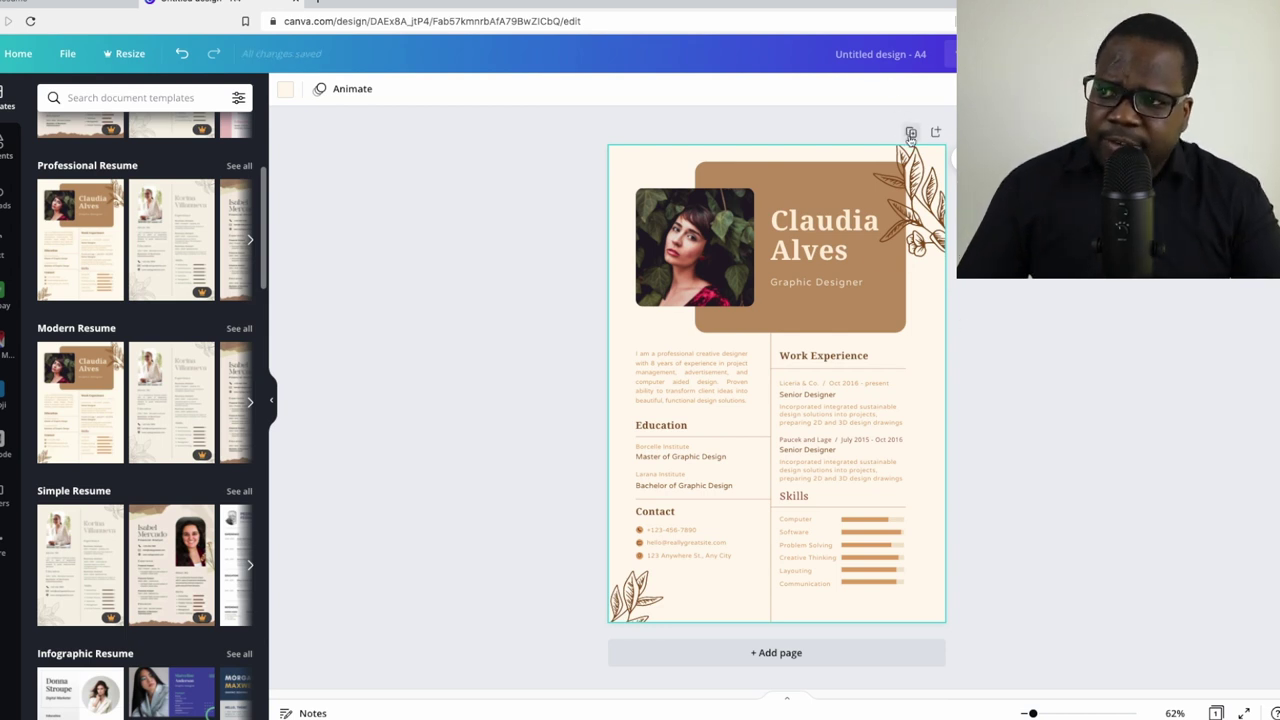
key(ctrl+d)
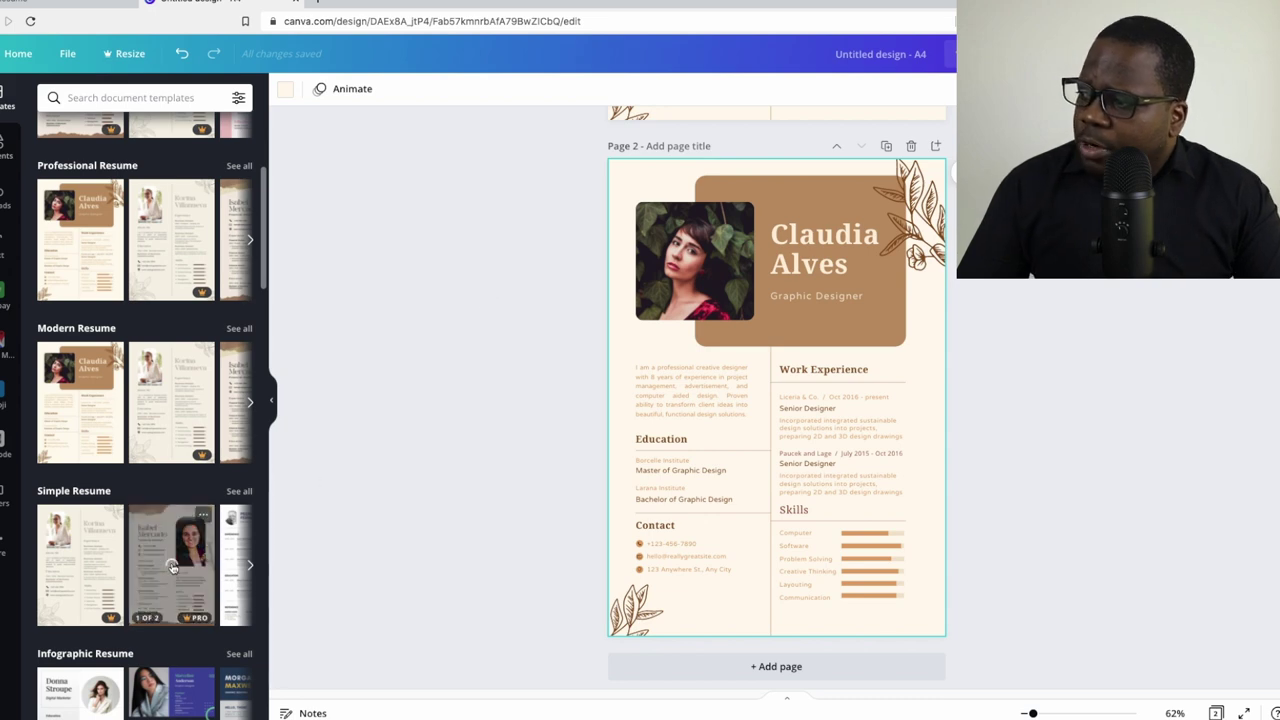
scroll(172, 568, down, 4)
scroll(172, 568, down, 2)
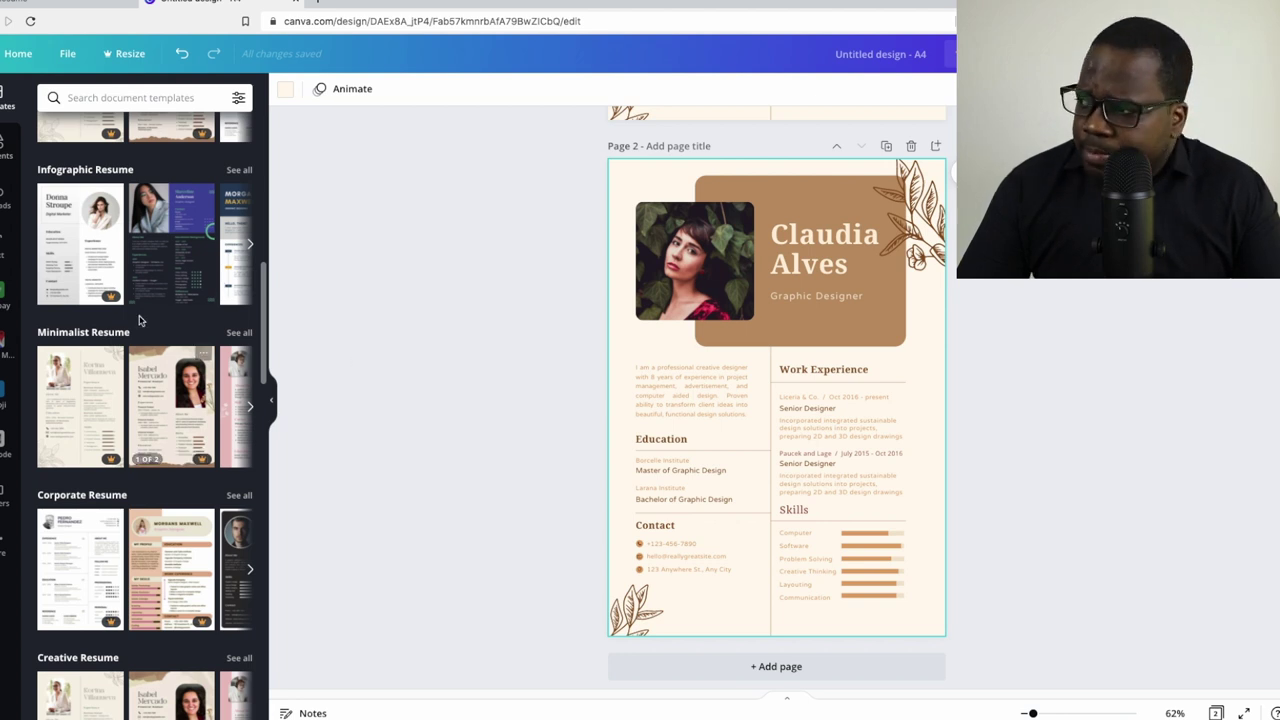
scroll(260, 345, down, 2)
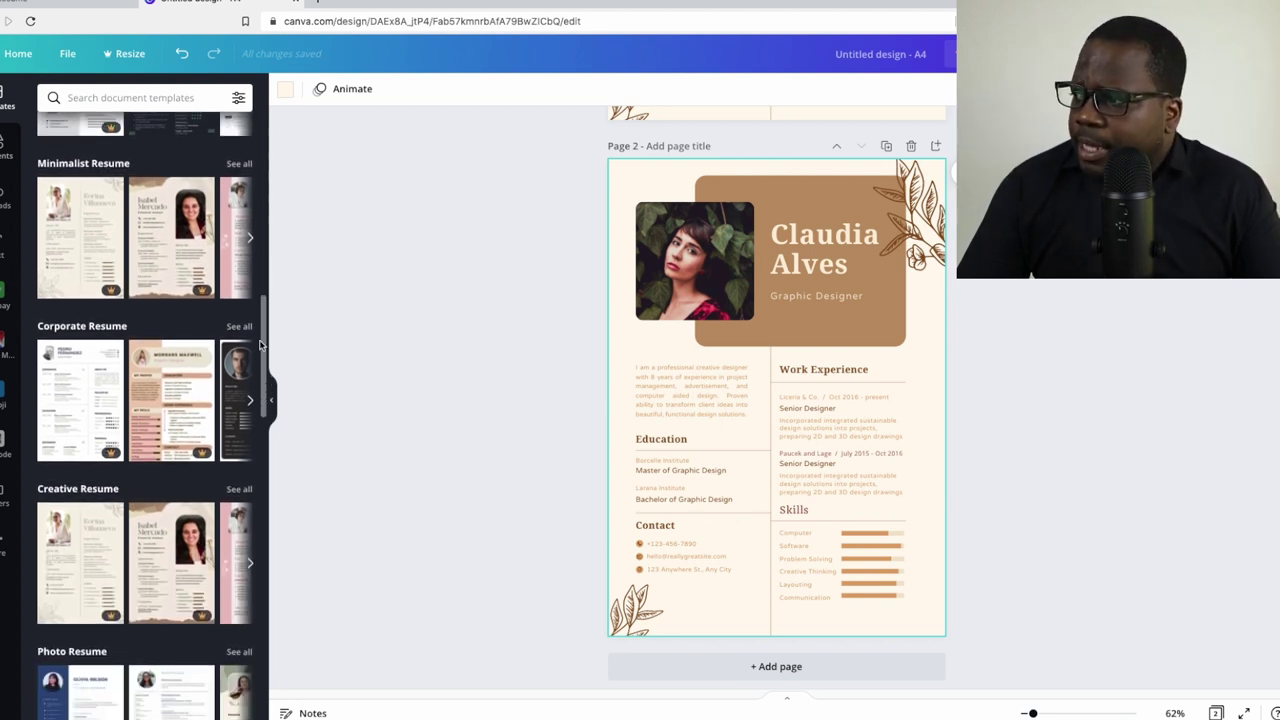
scroll(260, 345, up, 2)
scroll(260, 345, up, 1)
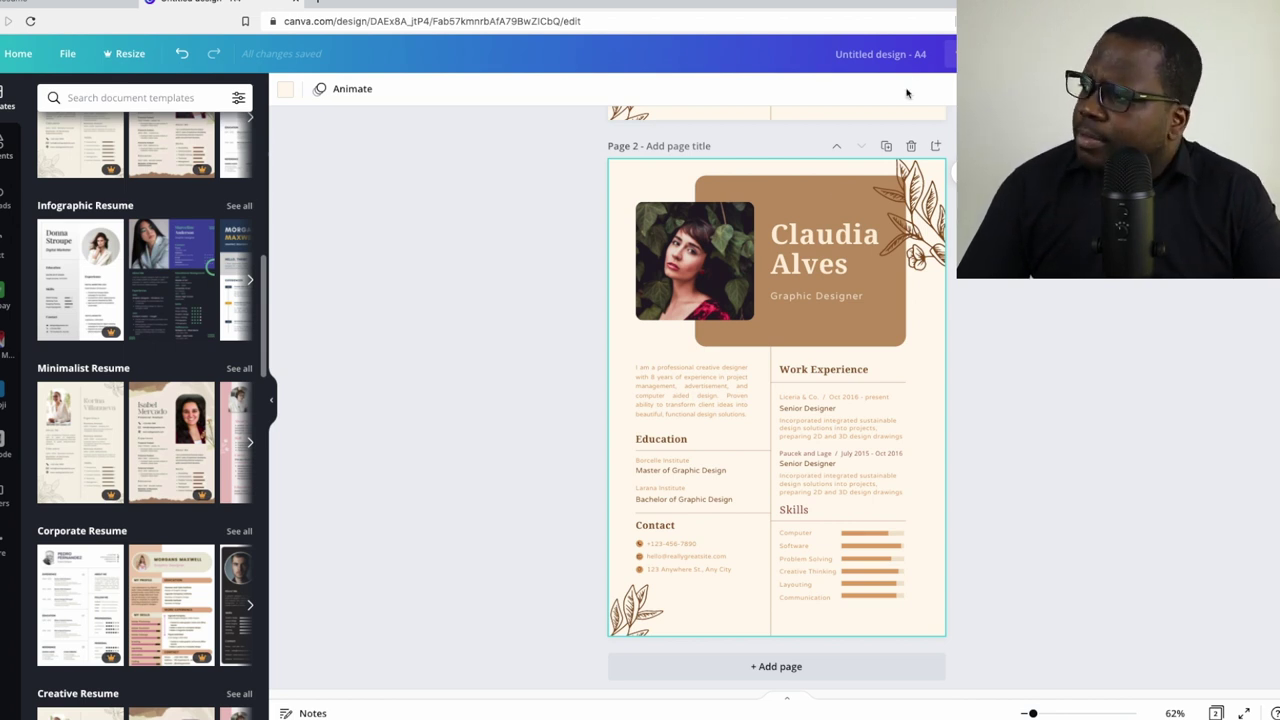
scroll(198, 429, down, 3)
scroll(198, 429, down, 3)
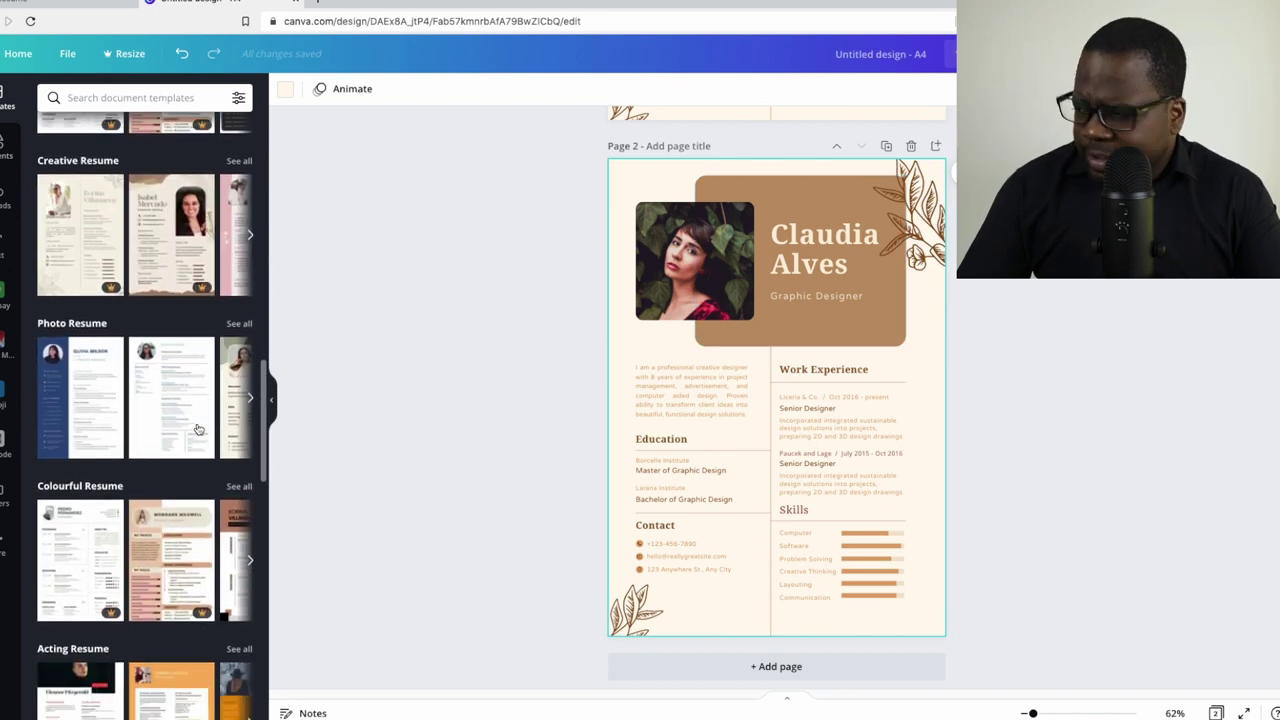
scroll(198, 429, down, 2)
scroll(198, 400, down, 1)
scroll(591, 316, down, 1)
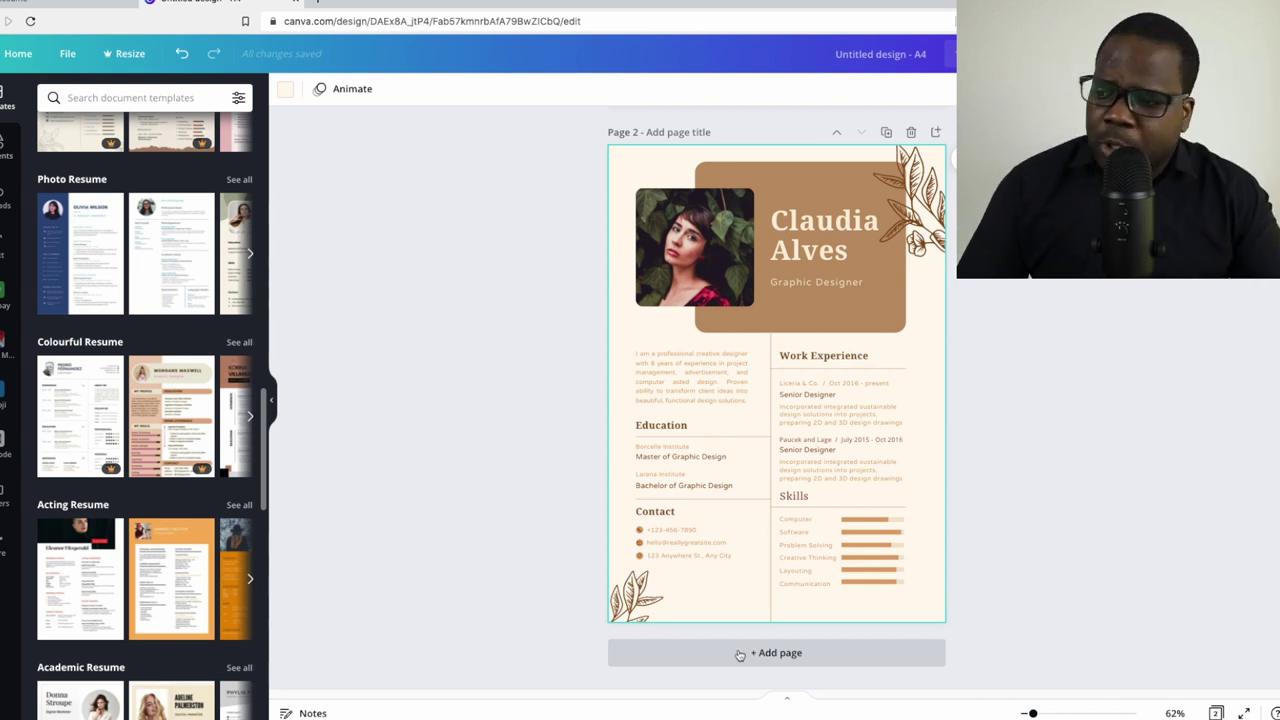
Add a third page and fill it with the Eleanor Fitzgerald acting resume template
click(698, 648)
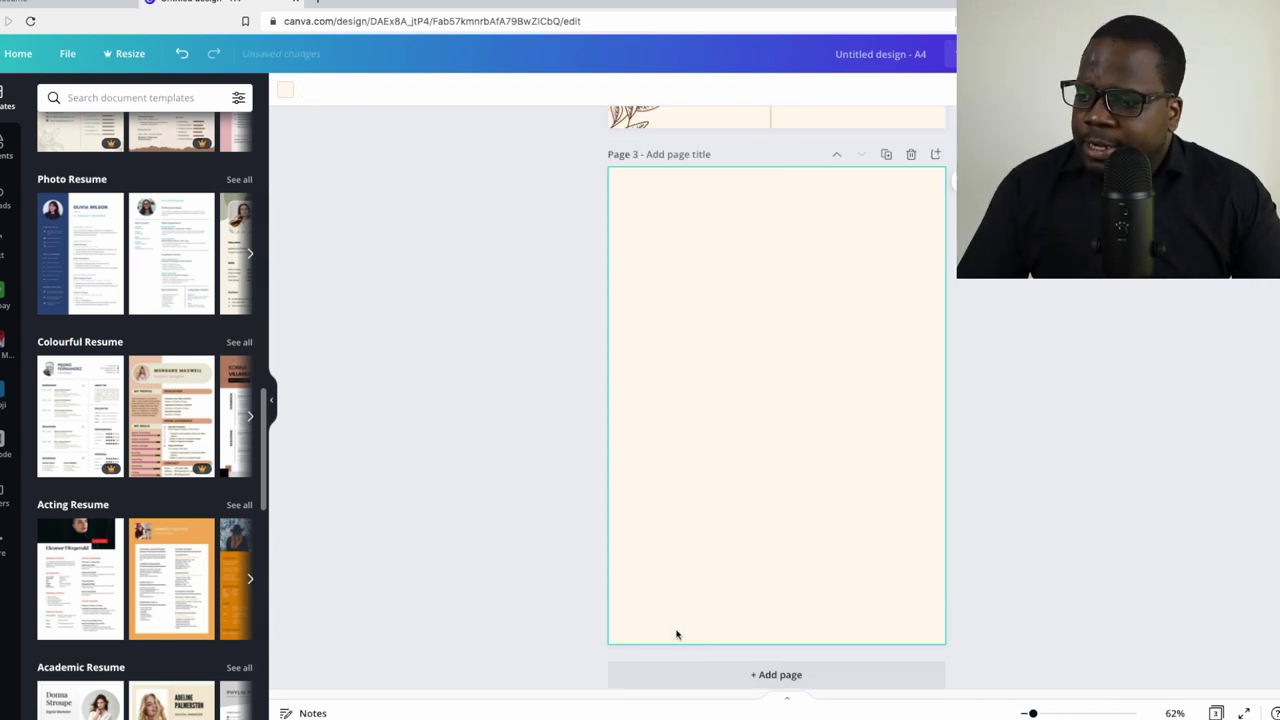
click(80, 578)
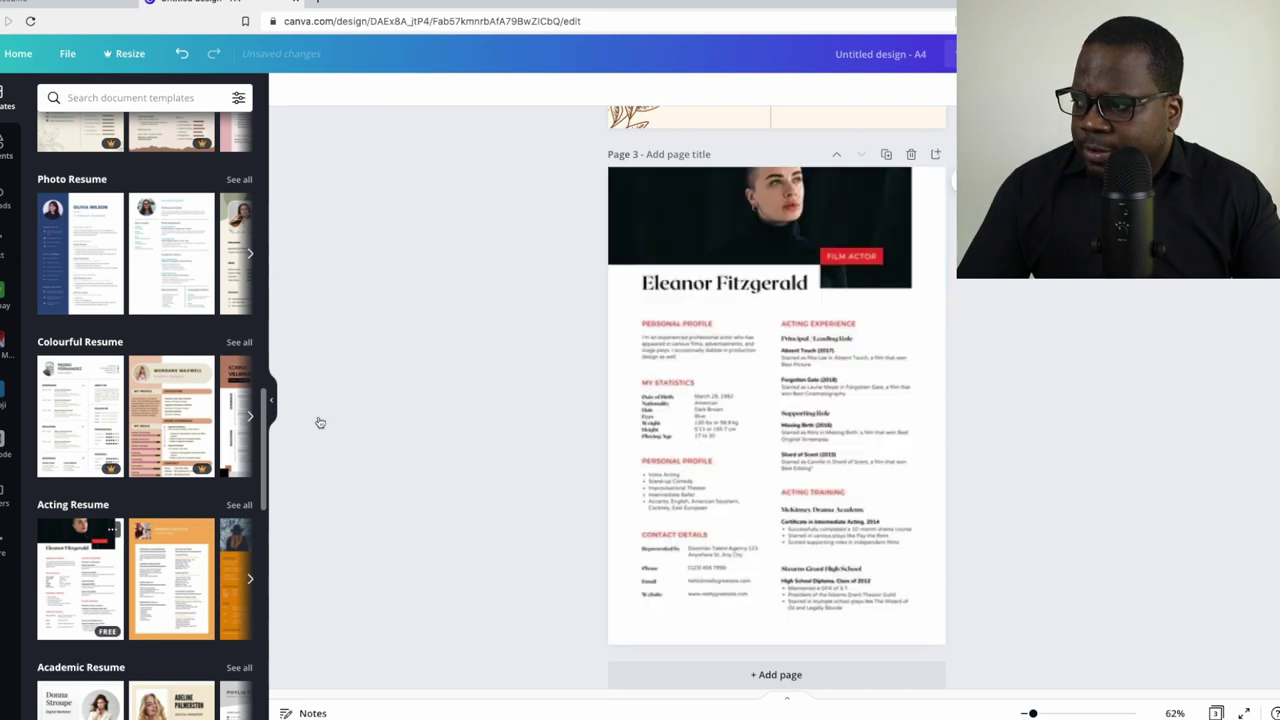
scroll(776, 282, up, 2)
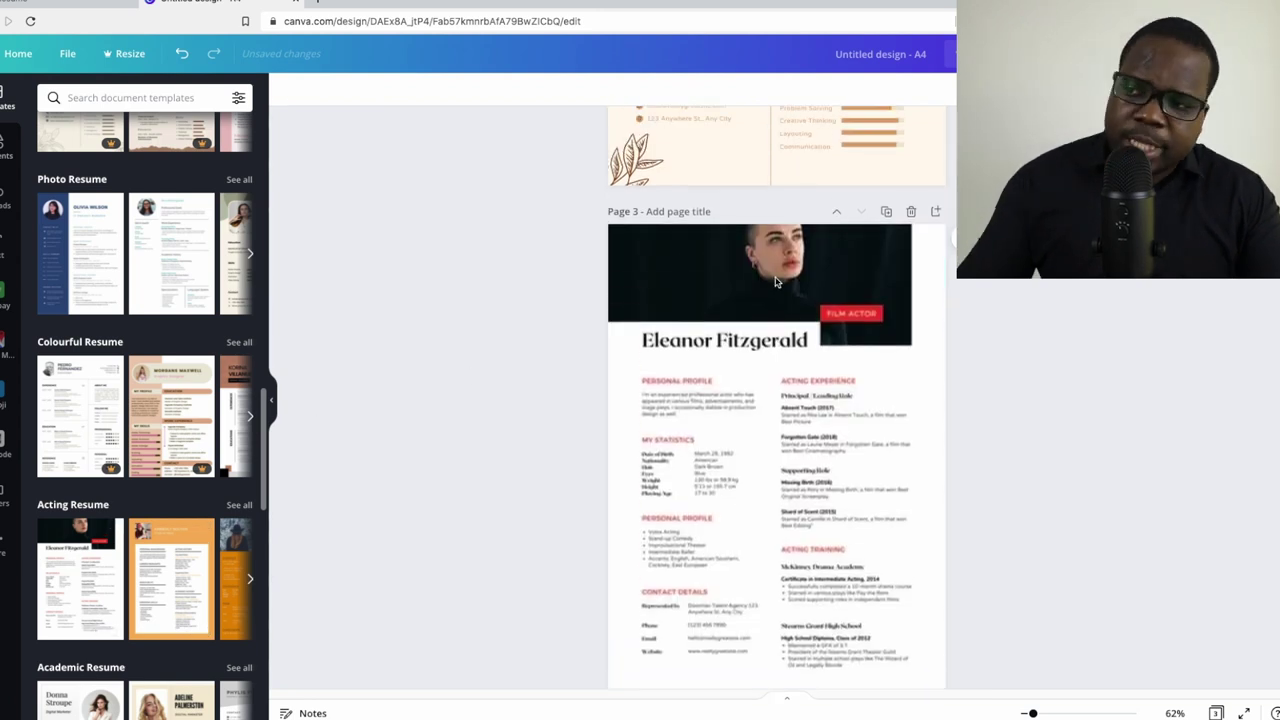
scroll(775, 282, up, 5)
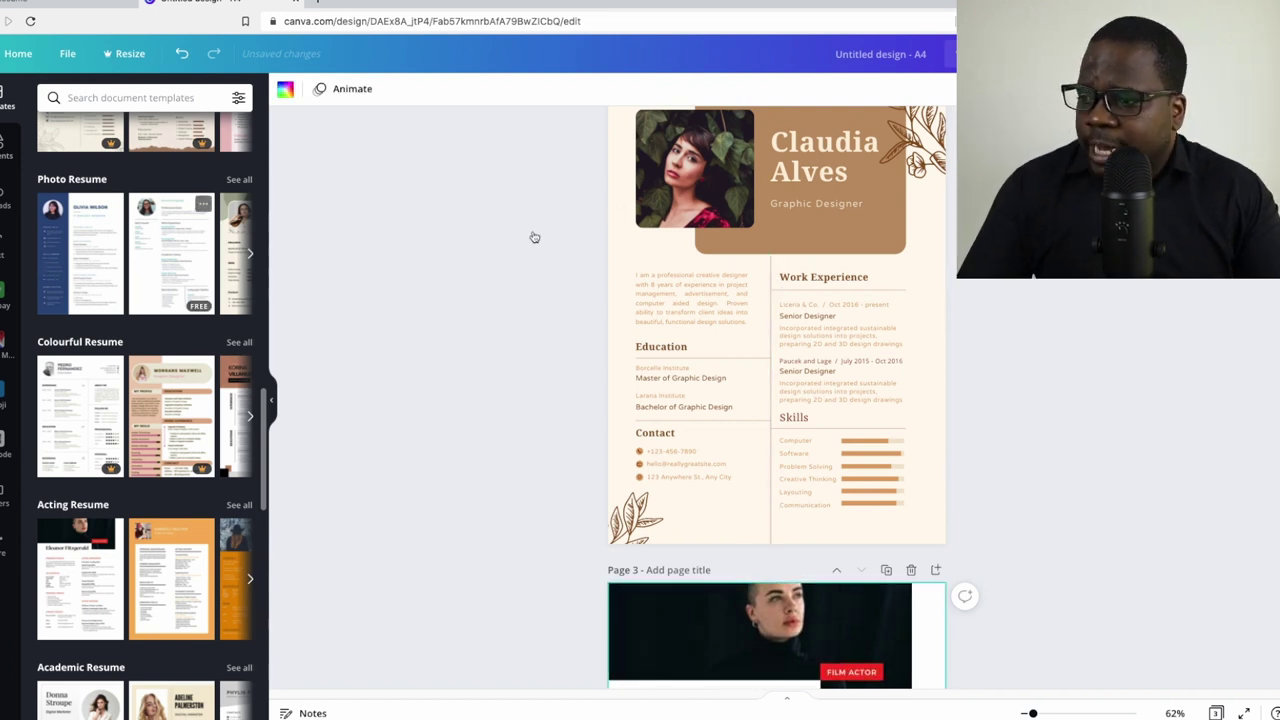
scroll(533, 236, up, 2)
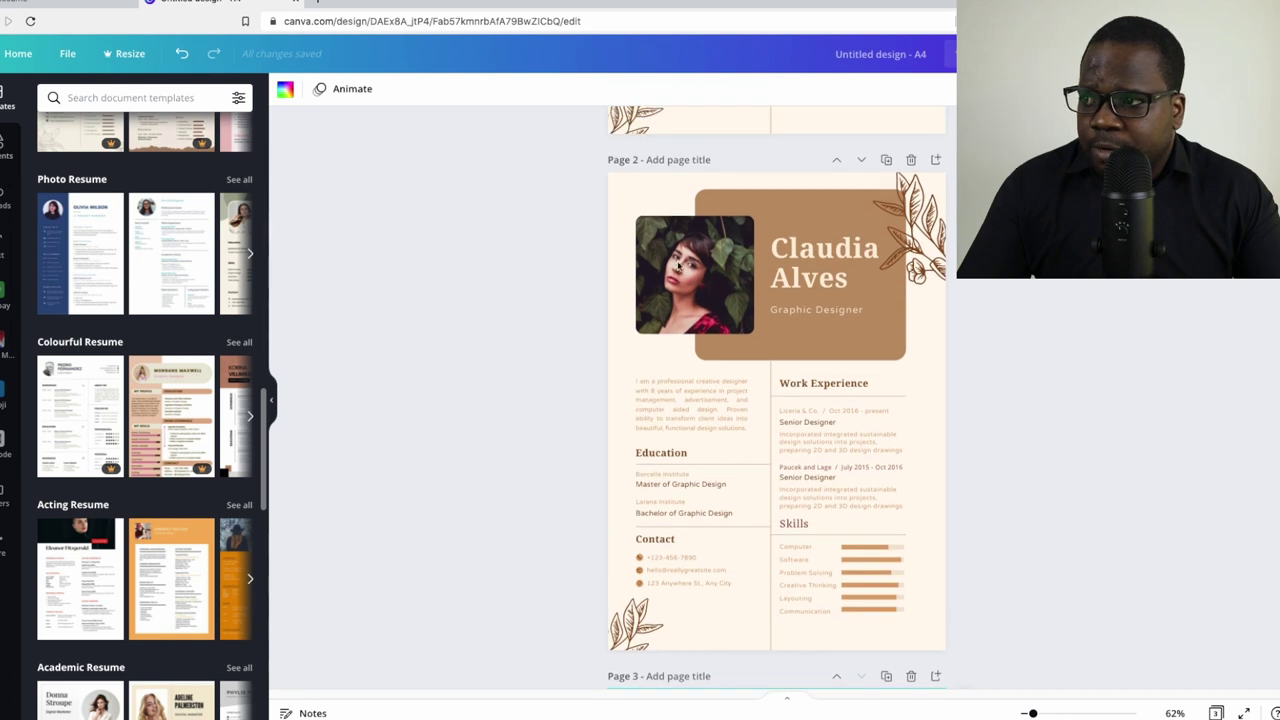
double_click(690, 268)
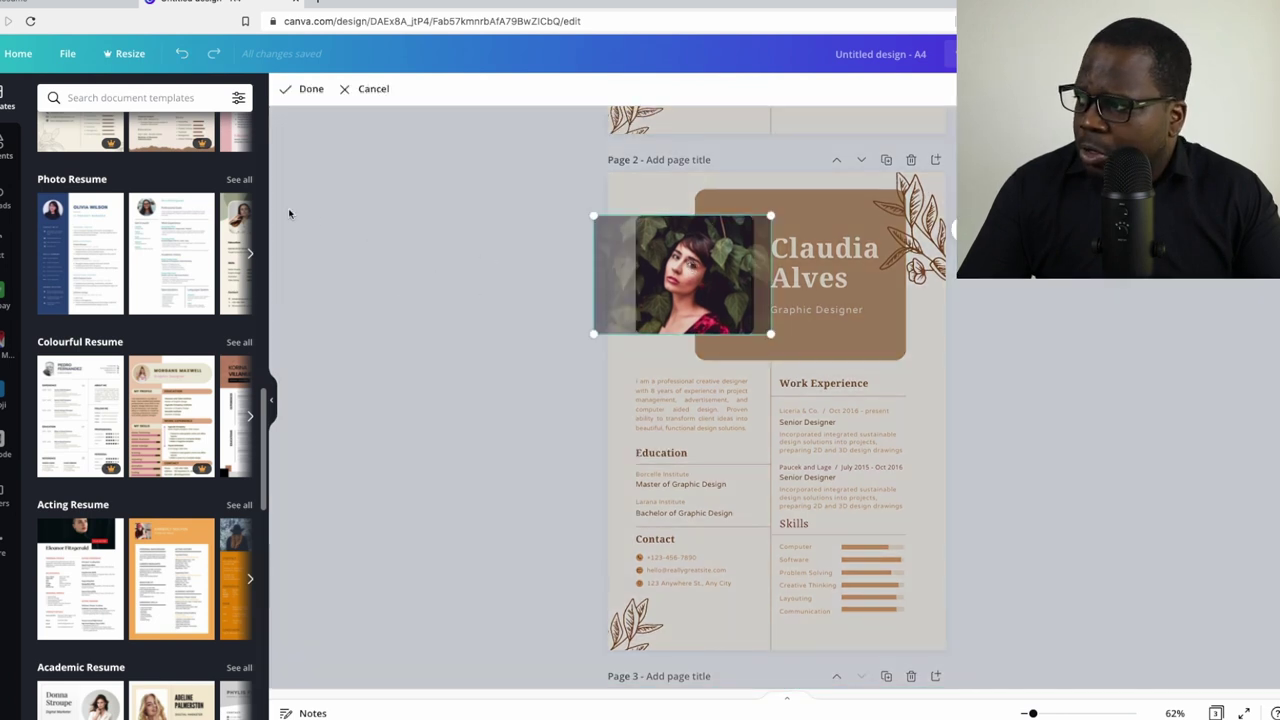
click(574, 219)
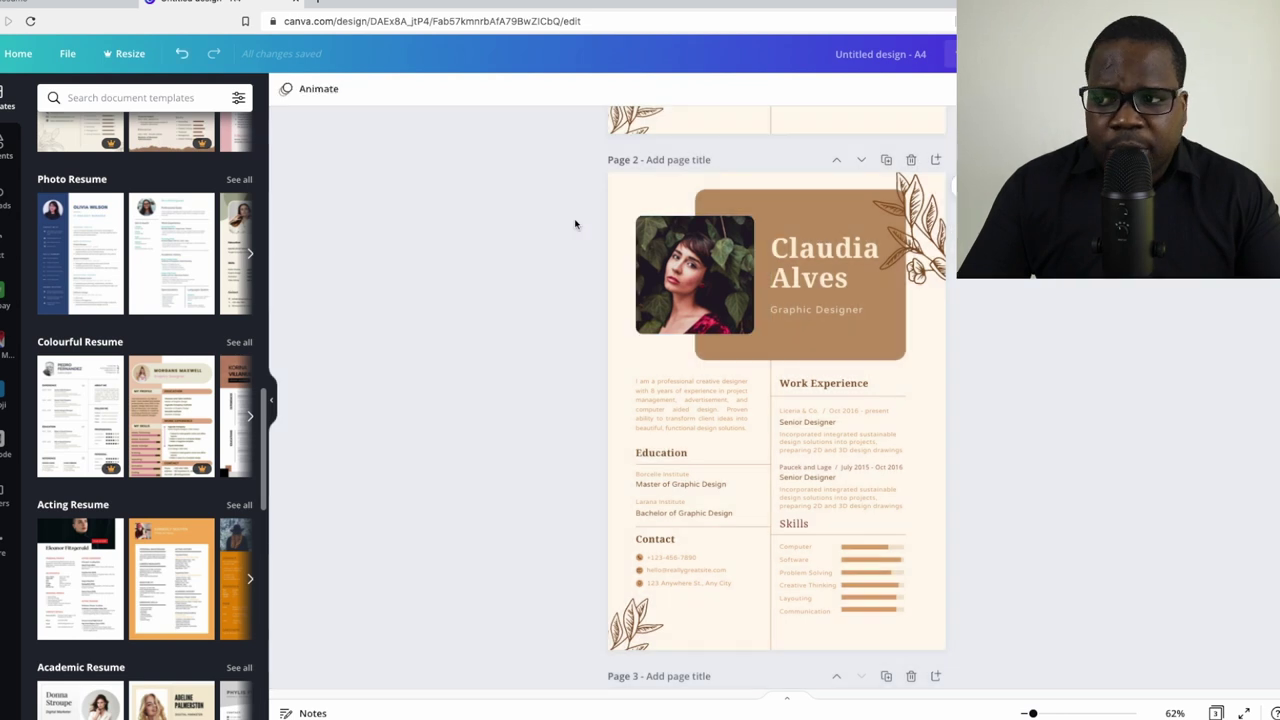